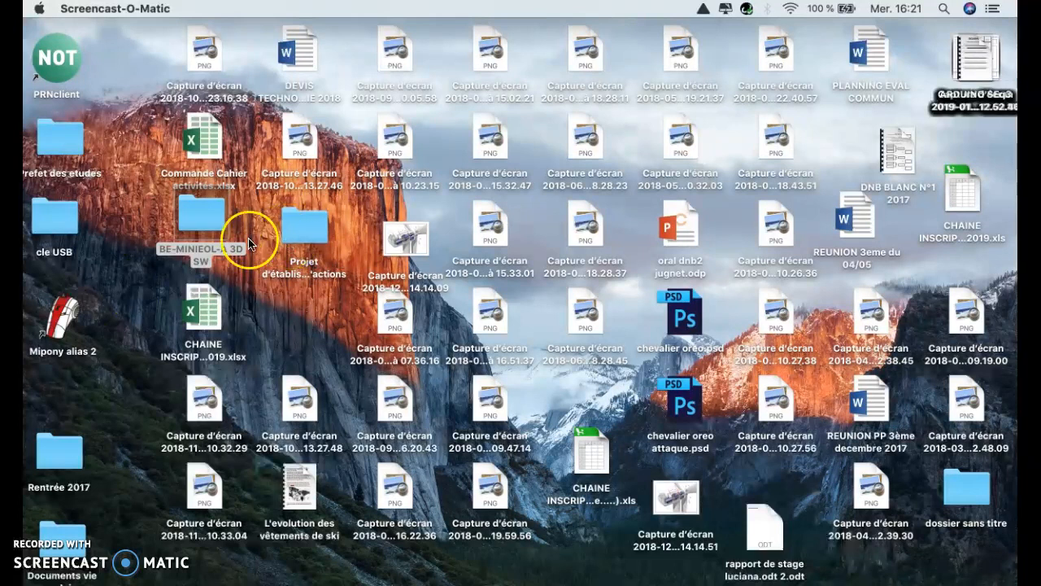
Open the assembly Mini Eolienne.SLDASM from the BE-MINIEOL-A 3D SW folder on the desktop.
{"action": "left_click", "coordinate": [203, 229]}
{"action": "double_click", "coordinate": [208, 223]}
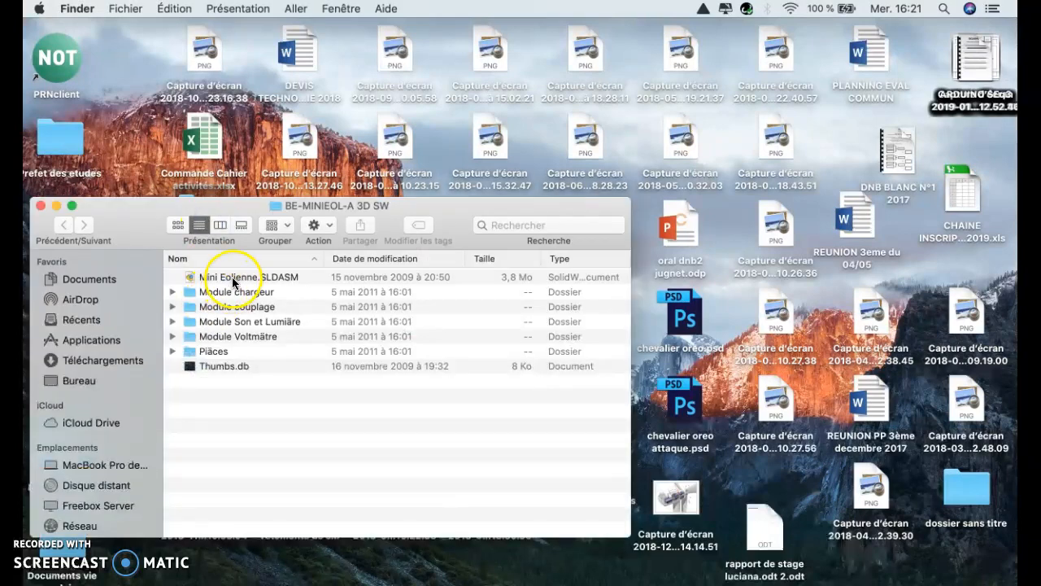
{"action": "left_click", "coordinate": [233, 279]}
{"action": "double_click", "coordinate": [233, 277]}
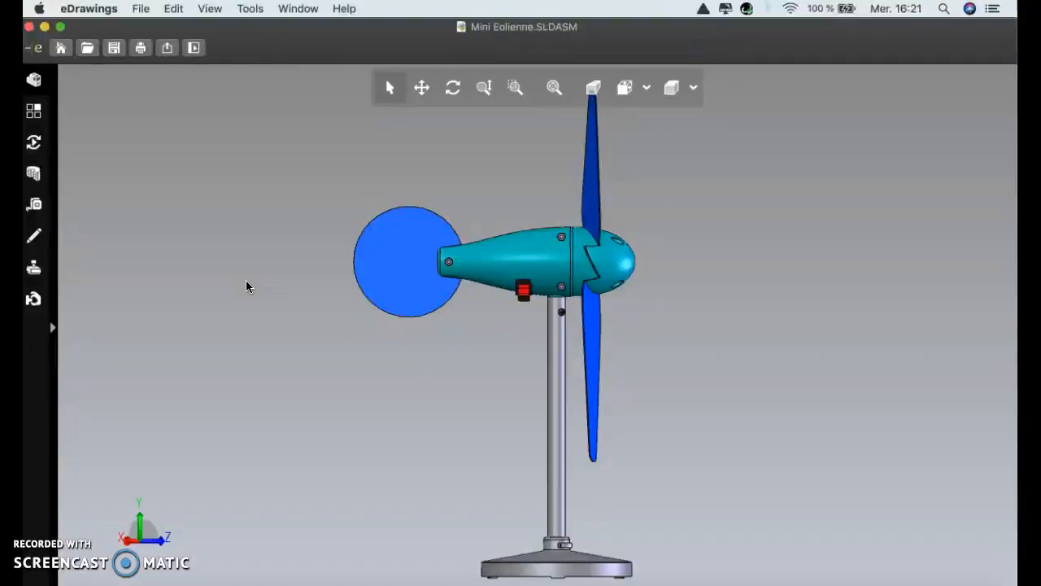
Orbit the wind turbine to an elevated angle and zoom in on a window around its nose cone and blade roots.
{"action": "left_click", "coordinate": [531, 346]}
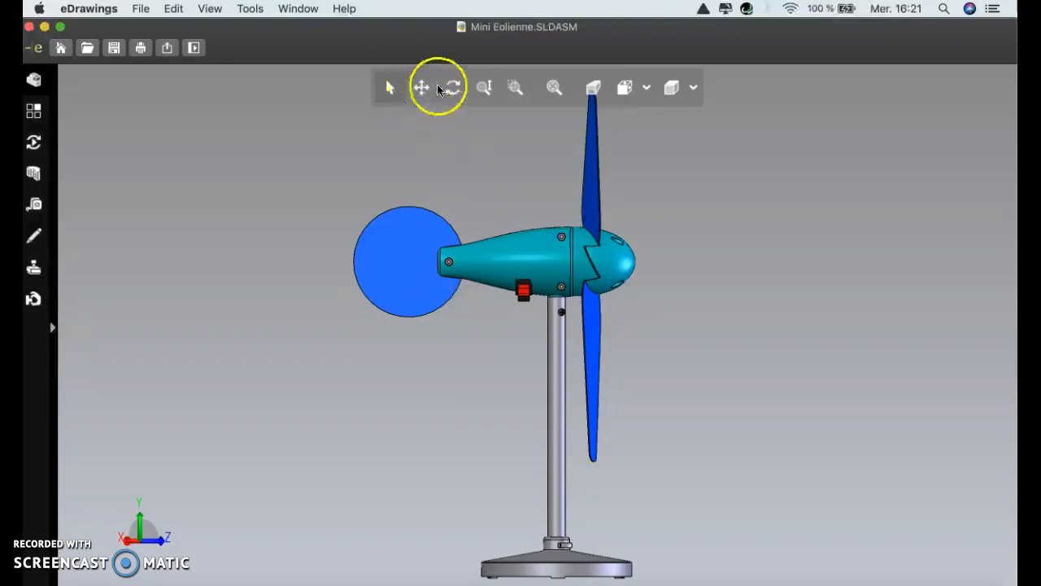
{"action": "left_click", "coordinate": [659, 88]}
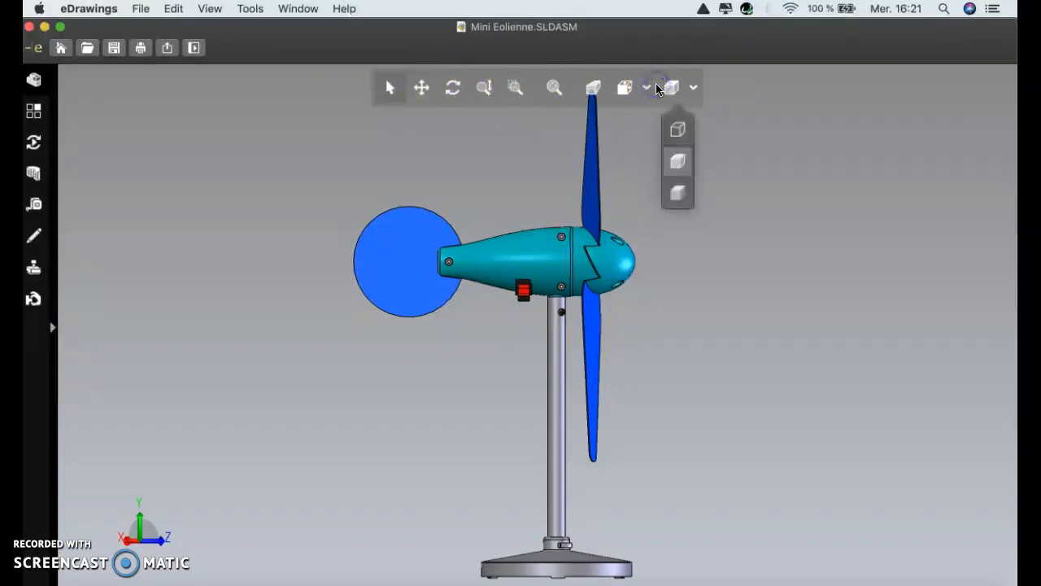
{"action": "left_click", "coordinate": [452, 88]}
{"action": "mouse_move", "coordinate": [558, 225]}
{"action": "left_mouse_down"}
{"action": "mouse_move", "coordinate": [523, 318]}
{"action": "mouse_move", "coordinate": [608, 297]}
{"action": "mouse_move", "coordinate": [599, 277]}
{"action": "mouse_move", "coordinate": [488, 268]}
{"action": "mouse_move", "coordinate": [496, 315]}
{"action": "mouse_move", "coordinate": [546, 288]}
{"action": "mouse_move", "coordinate": [551, 265]}
{"action": "mouse_move", "coordinate": [493, 294]}
{"action": "mouse_move", "coordinate": [507, 242]}
{"action": "mouse_move", "coordinate": [512, 269]}
{"action": "mouse_move", "coordinate": [477, 425]}
{"action": "mouse_move", "coordinate": [512, 305]}
{"action": "left_mouse_up"}
{"action": "left_click", "coordinate": [486, 90]}
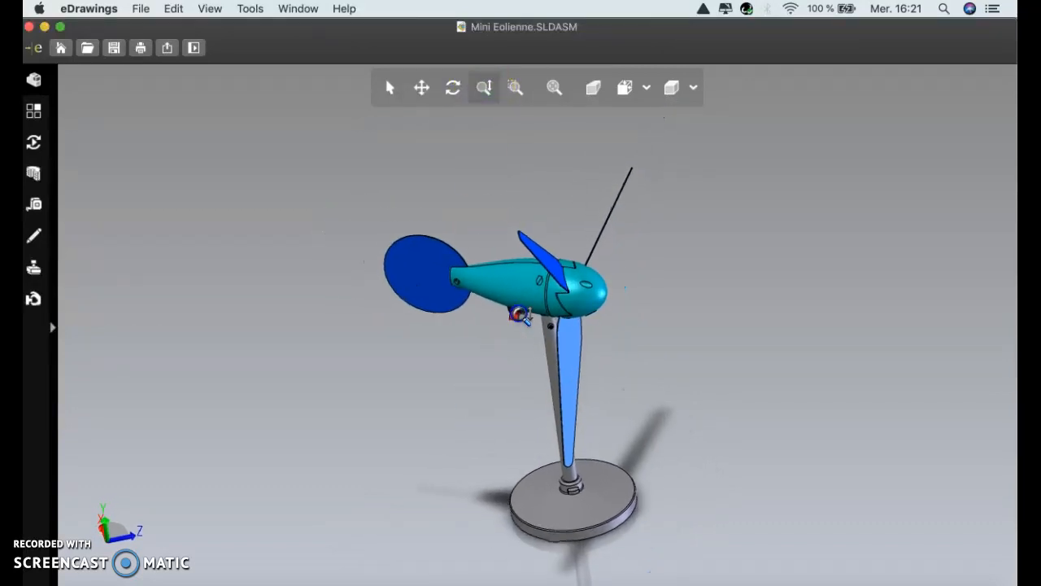
{"action": "left_click", "coordinate": [516, 90]}
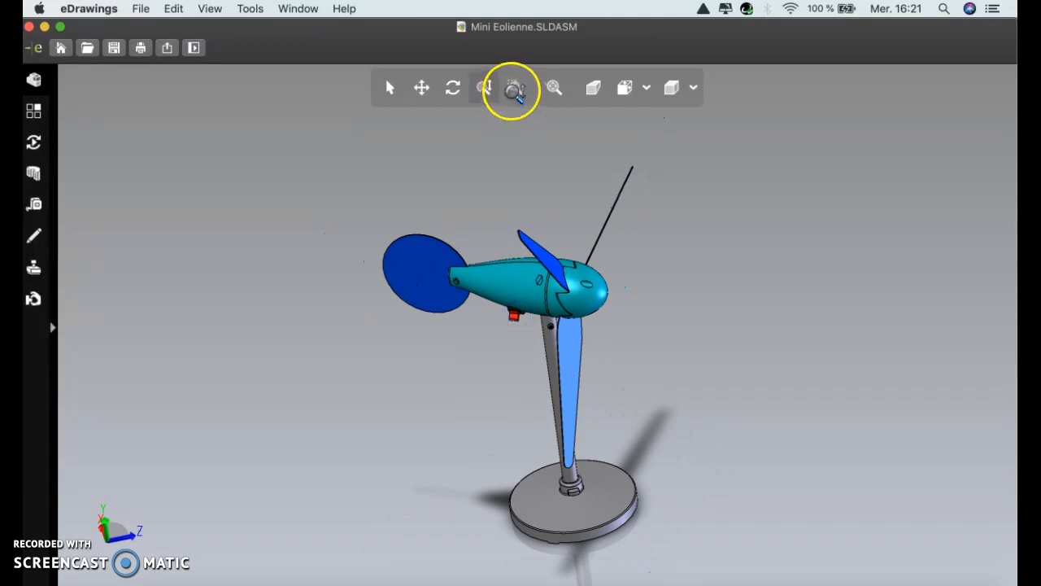
{"action": "left_click_drag", "start_coordinate": [554, 208], "coordinate": [616, 302]}
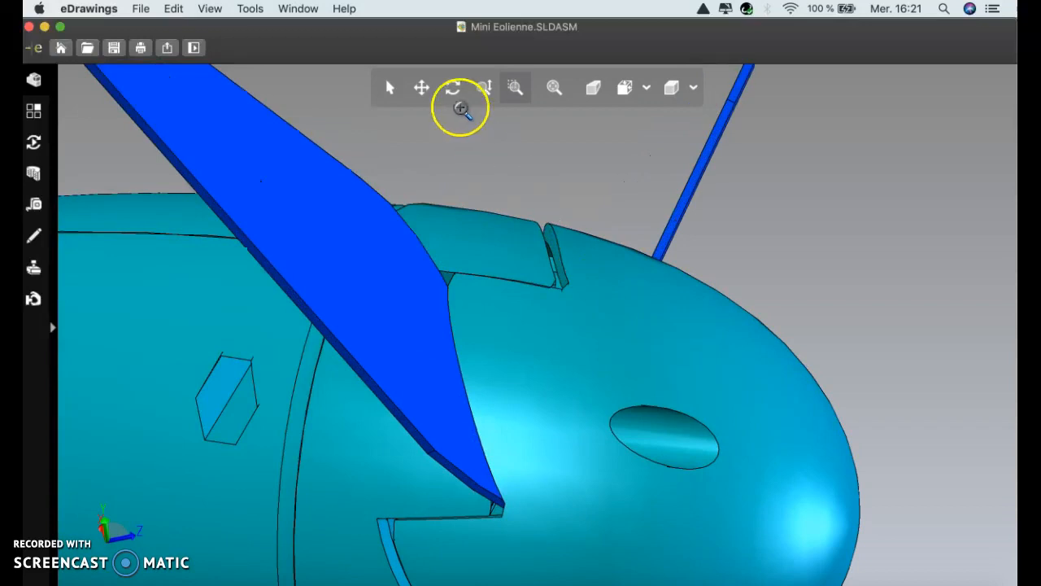
Zoom back out and pan the view until the whole wind turbine fits on screen.
{"action": "left_click", "coordinate": [483, 89]}
{"action": "left_click_drag", "start_coordinate": [495, 190], "coordinate": [623, 437]}
{"action": "left_click_drag", "start_coordinate": [530, 256], "coordinate": [632, 490]}
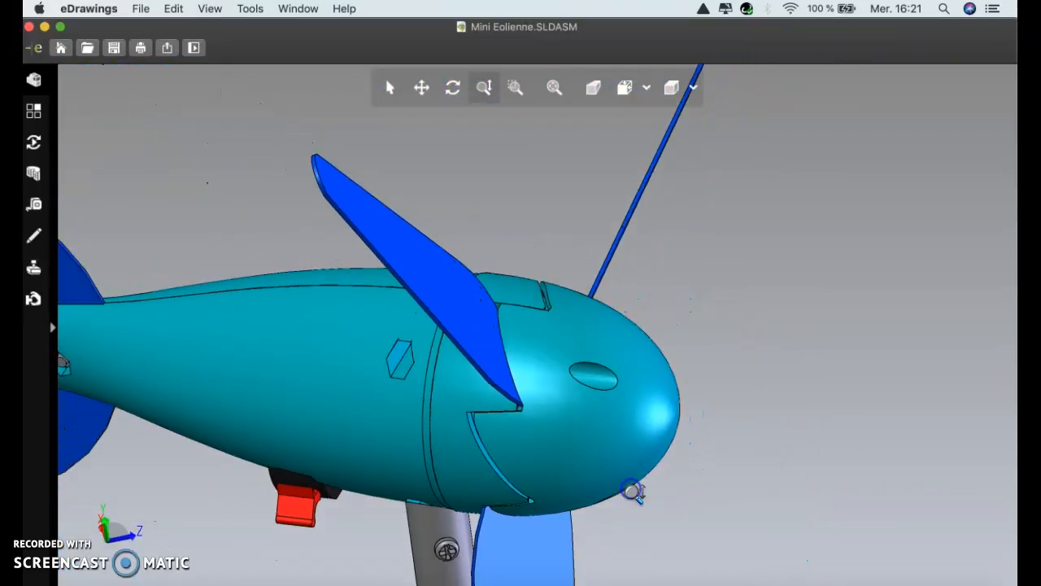
{"action": "left_click_drag", "start_coordinate": [401, 259], "coordinate": [539, 414]}
{"action": "left_click", "coordinate": [422, 90]}
{"action": "left_click_drag", "start_coordinate": [459, 325], "coordinate": [551, 353]}
{"action": "left_click", "coordinate": [484, 87]}
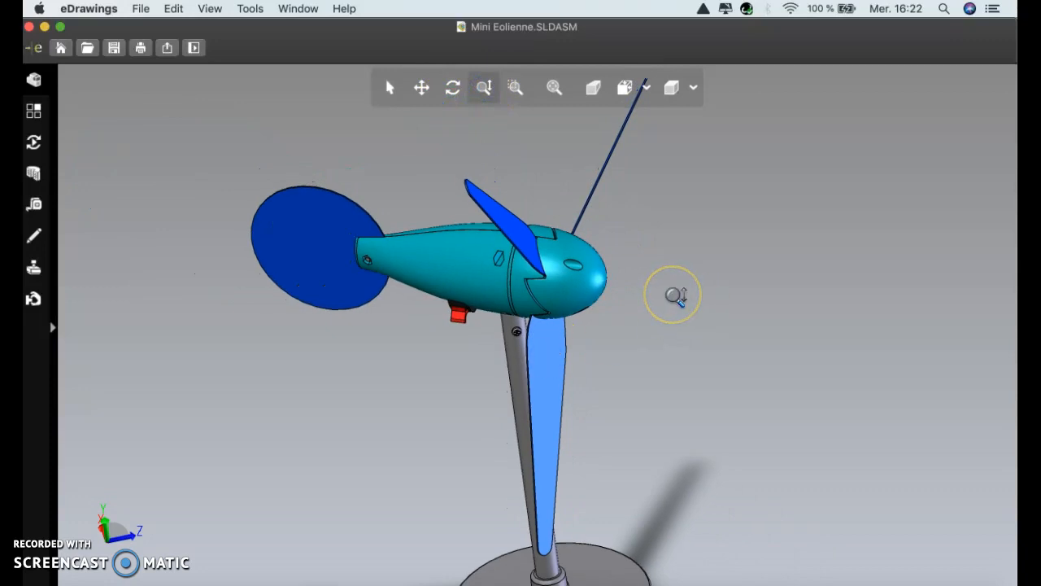
{"action": "left_click_drag", "start_coordinate": [597, 191], "coordinate": [644, 436]}
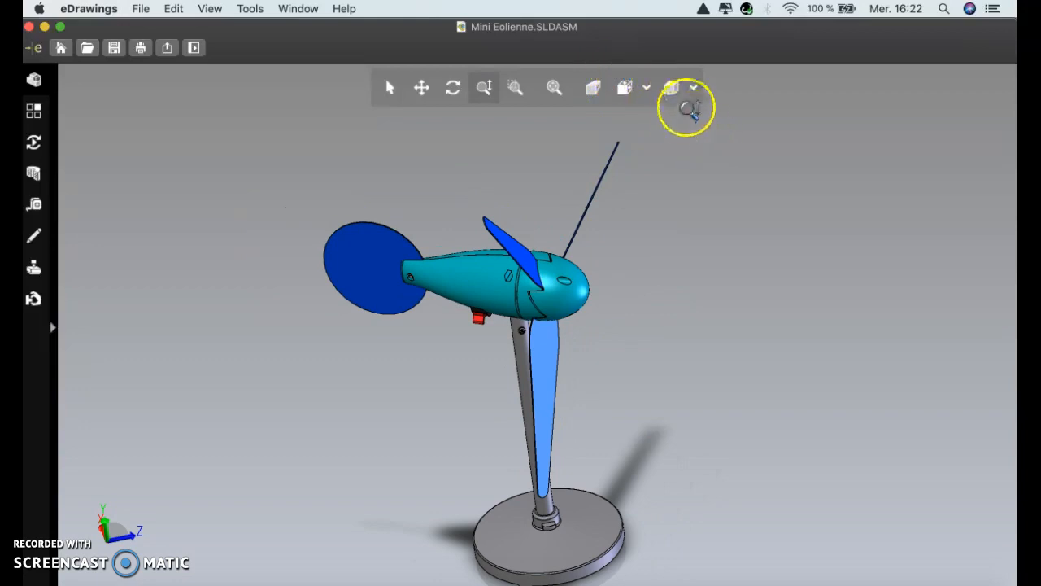
View the turbine in the front, left and right standard orientations.
{"action": "left_click", "coordinate": [647, 88]}
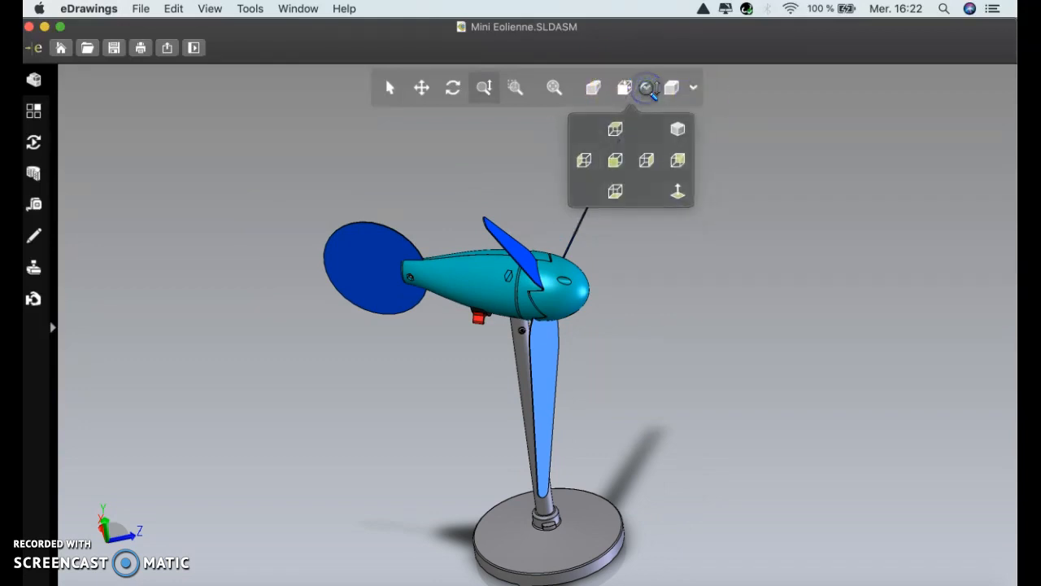
{"action": "left_click", "coordinate": [616, 160]}
{"action": "left_click", "coordinate": [584, 160]}
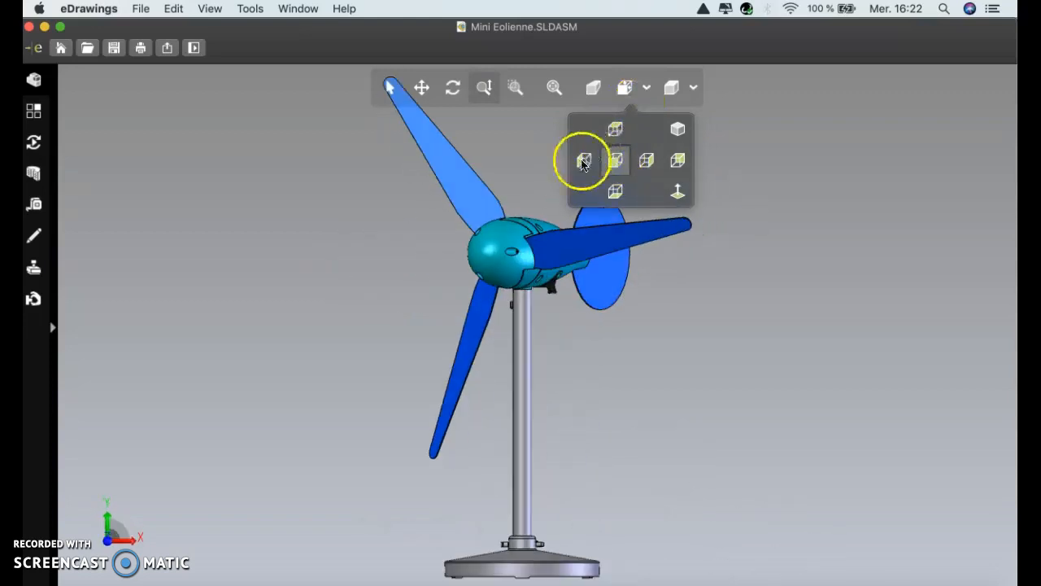
{"action": "left_click", "coordinate": [649, 160]}
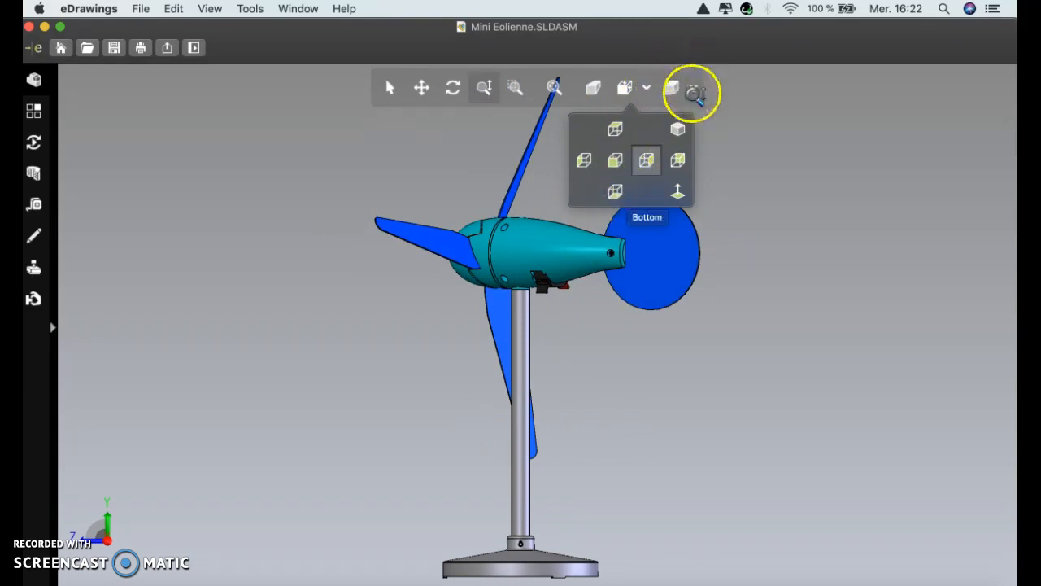
Compare the line-only and plain shaded display styles of the turbine, ending with shaded with edges.
{"action": "left_click", "coordinate": [693, 91]}
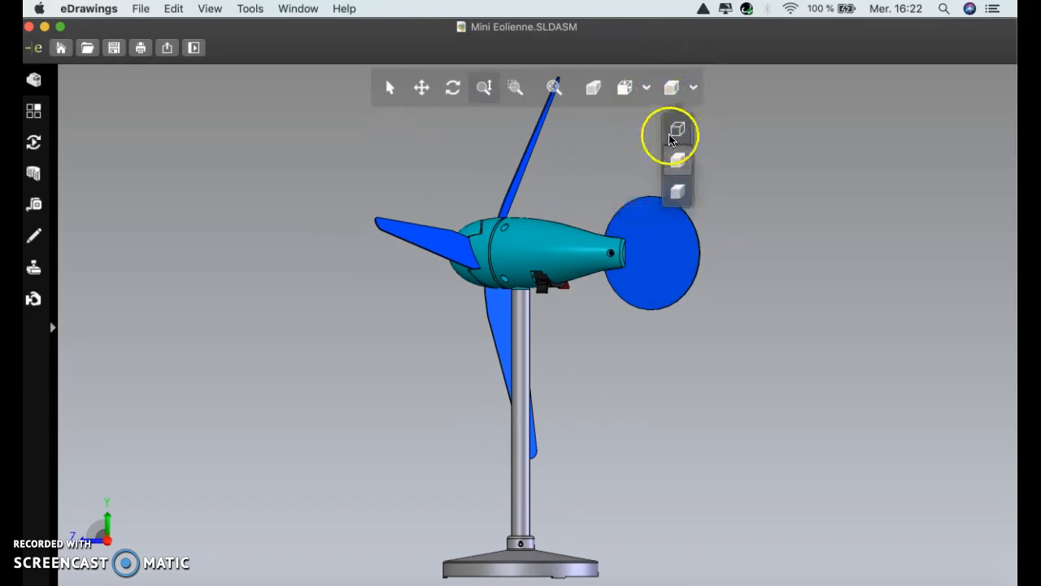
{"action": "left_click", "coordinate": [676, 137]}
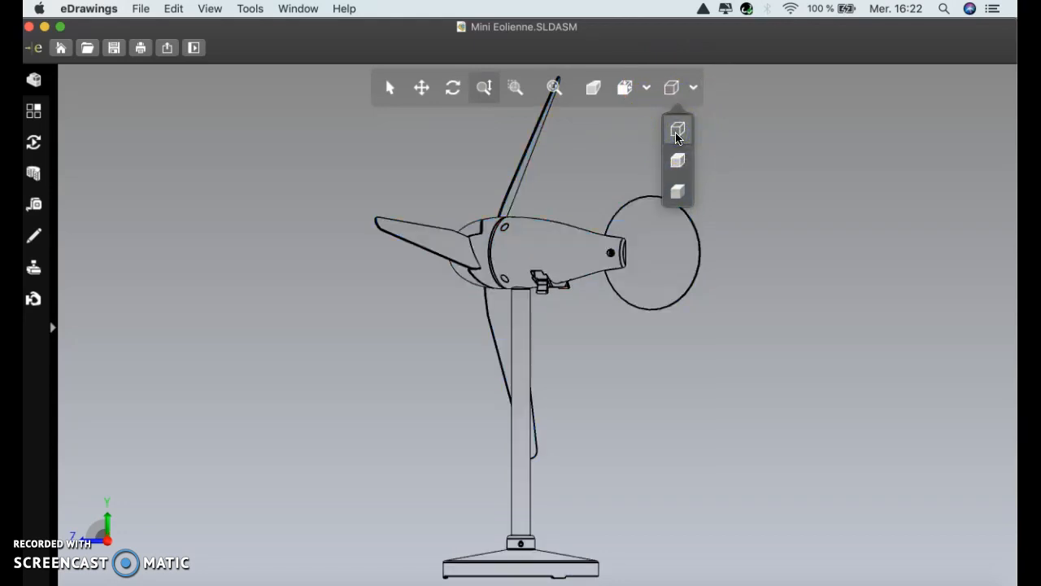
{"action": "left_click", "coordinate": [676, 192]}
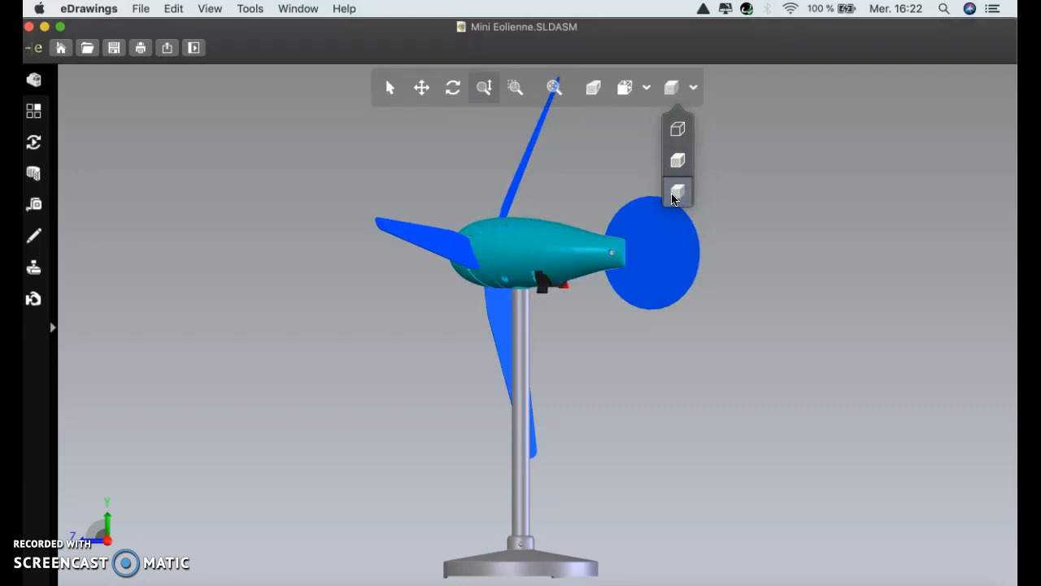
{"action": "left_click", "coordinate": [676, 161]}
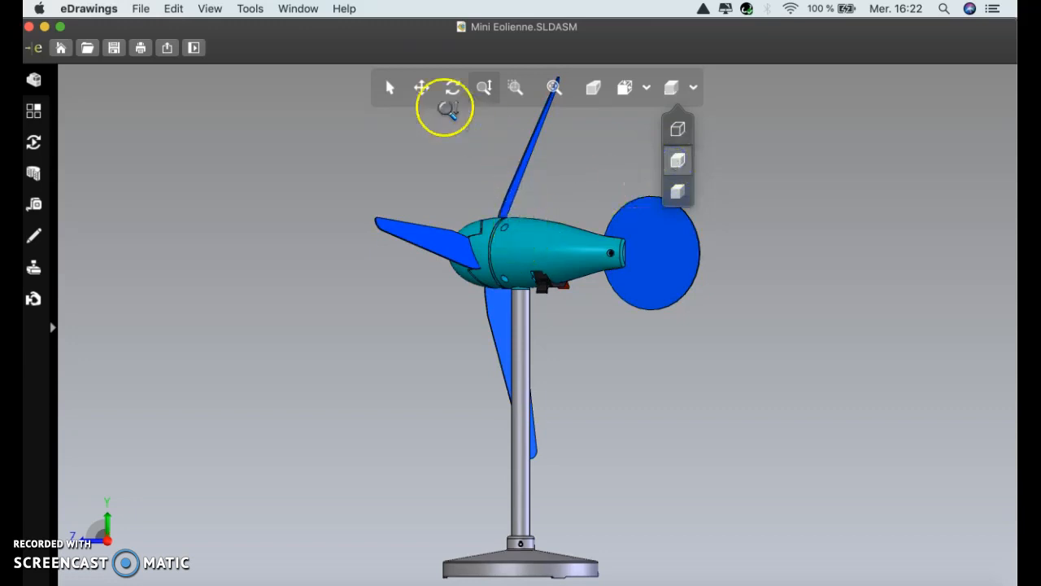
Orbit the wind turbine from its tail side around to an angled view of its nose.
{"action": "left_click", "coordinate": [453, 87]}
{"action": "left_click_drag", "start_coordinate": [453, 170], "coordinate": [274, 358]}
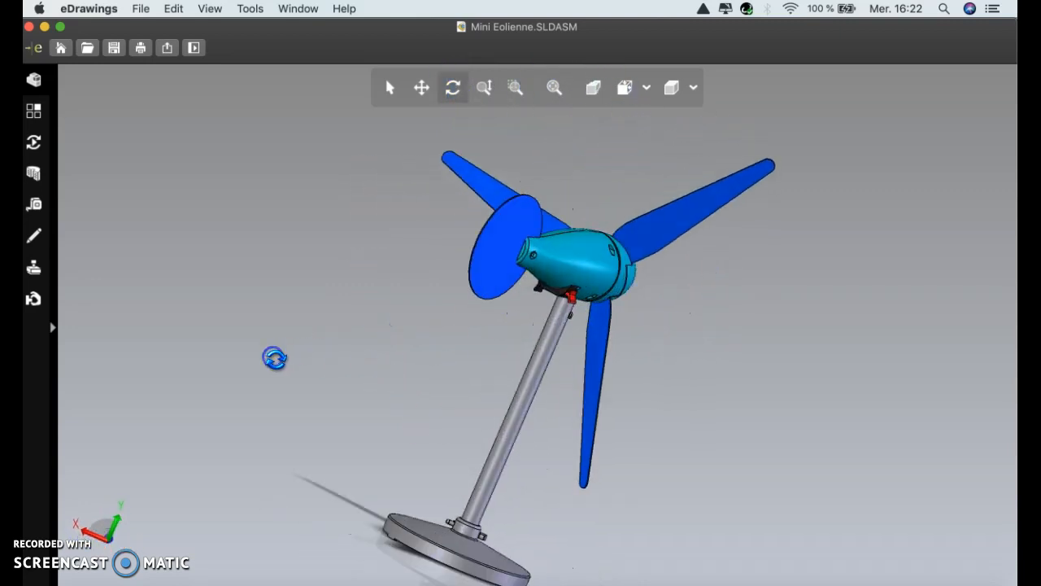
{"action": "left_click_drag", "start_coordinate": [543, 335], "coordinate": [240, 318]}
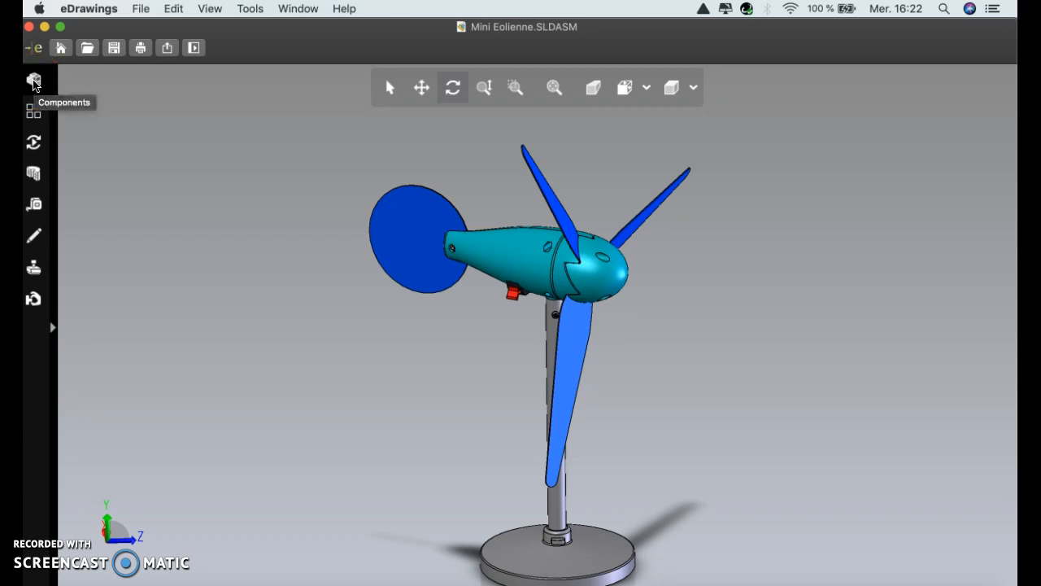
Show the assembly's component list and look through all its parts.
{"action": "left_click", "coordinate": [33, 81]}
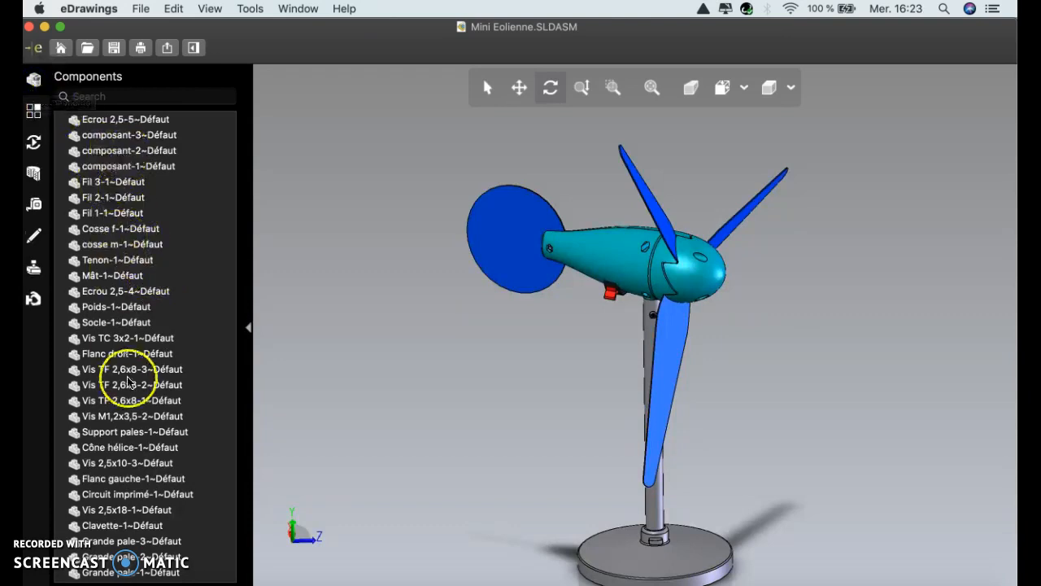
{"action": "scroll", "coordinate": [128, 390], "scroll_direction": "down", "scroll_amount": 10}
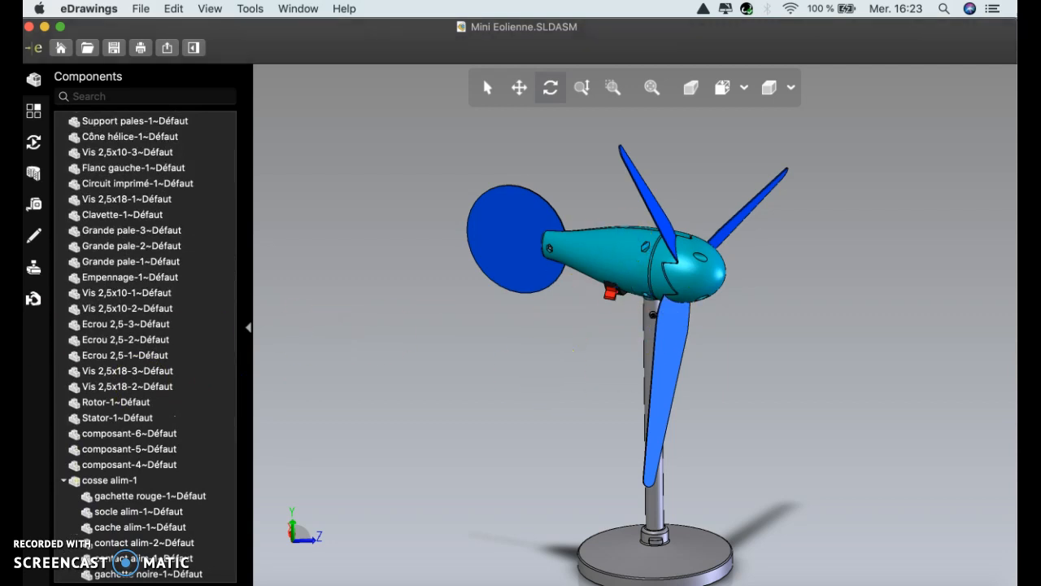
{"action": "scroll", "coordinate": [98, 359], "scroll_direction": "up", "scroll_amount": 10}
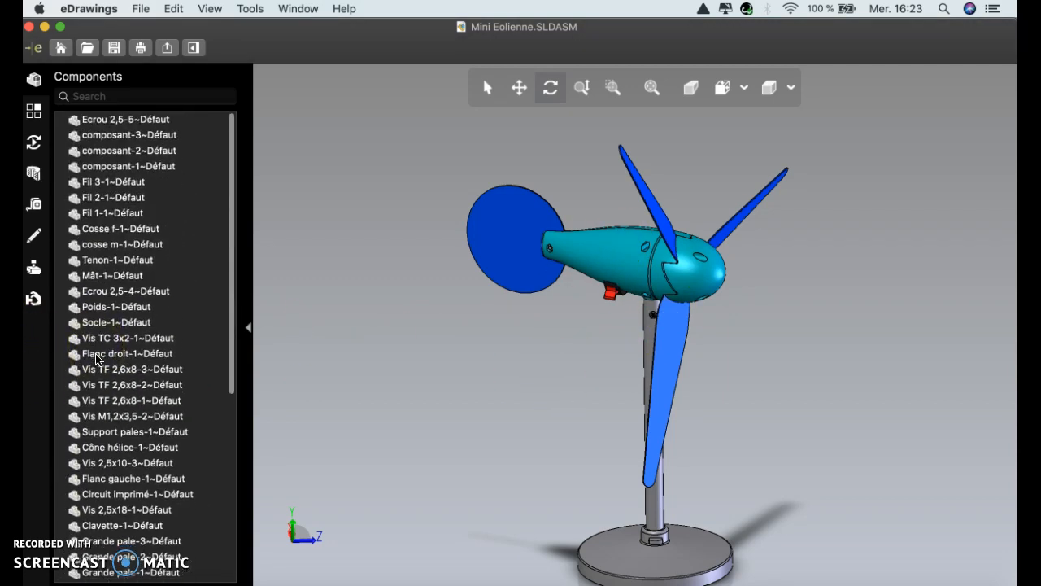
{"action": "scroll", "coordinate": [105, 460], "scroll_direction": "down", "scroll_amount": 2}
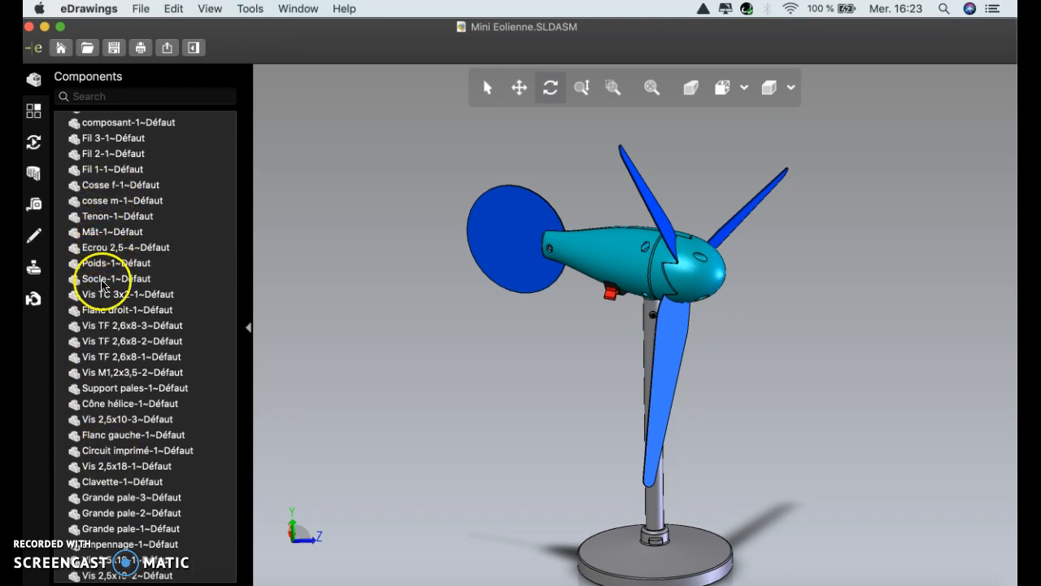
{"action": "scroll", "coordinate": [102, 384], "scroll_direction": "down", "scroll_amount": 5}
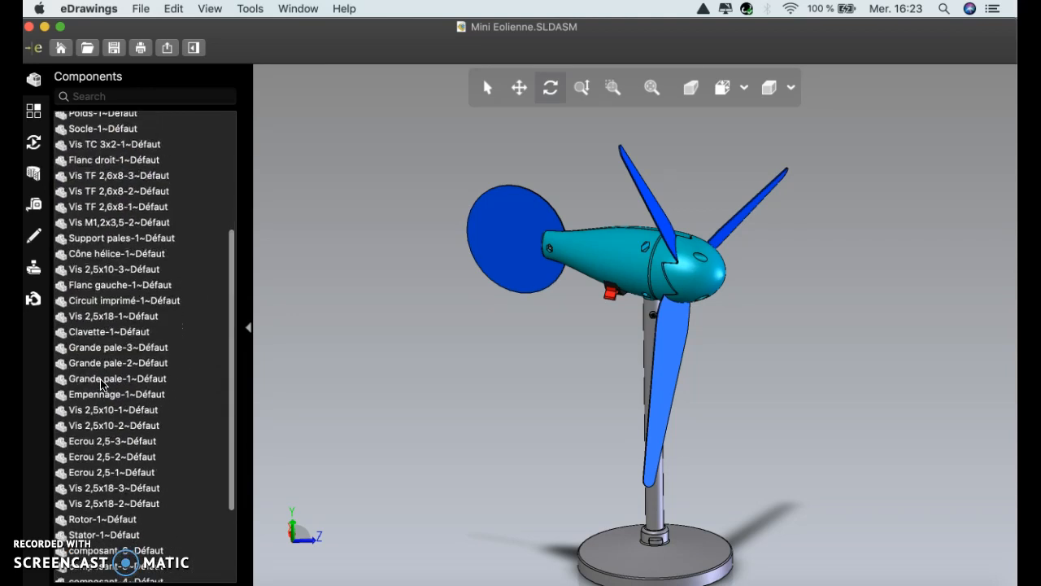
{"action": "scroll", "coordinate": [102, 384], "scroll_direction": "up", "scroll_amount": 6}
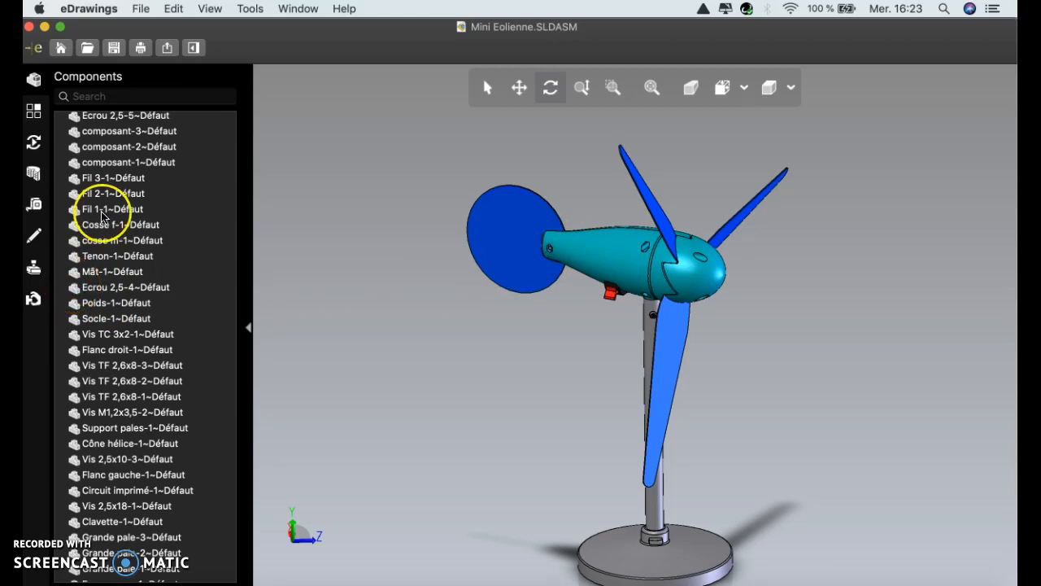
{"action": "scroll", "coordinate": [106, 213], "scroll_direction": "right", "scroll_amount": 1}
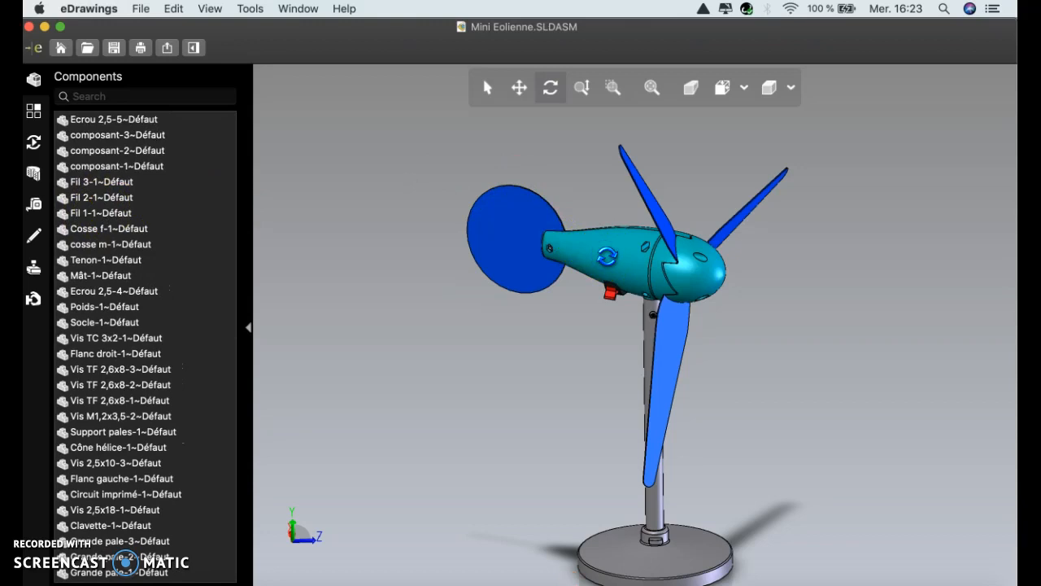
Move the nacelle side shell Flanc droit-1 clear of the turbine and hide it.
{"action": "left_click", "coordinate": [491, 88]}
{"action": "left_click", "coordinate": [616, 274]}
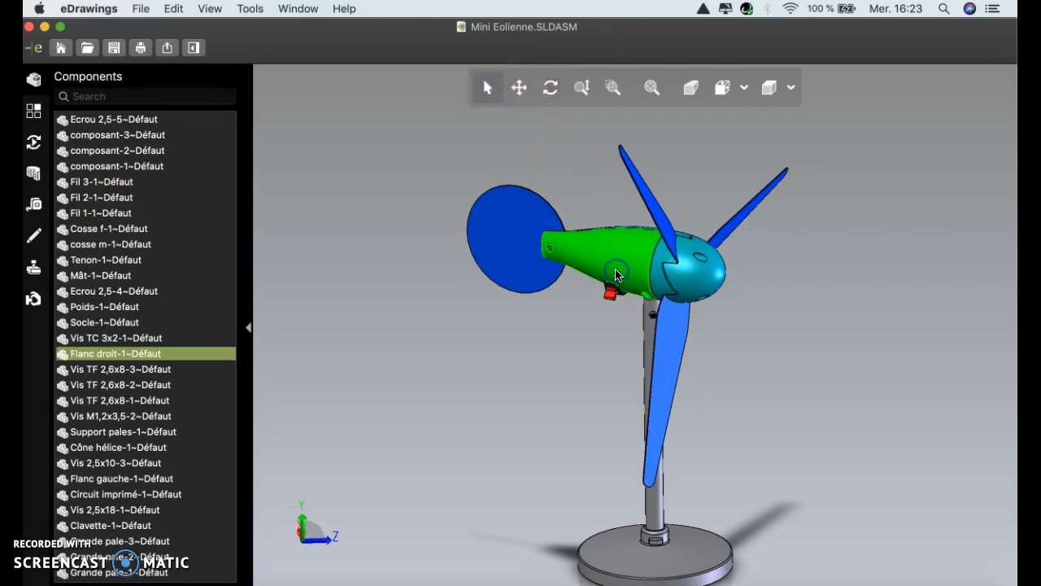
{"action": "left_click", "coordinate": [615, 272]}
{"action": "left_click", "coordinate": [33, 301]}
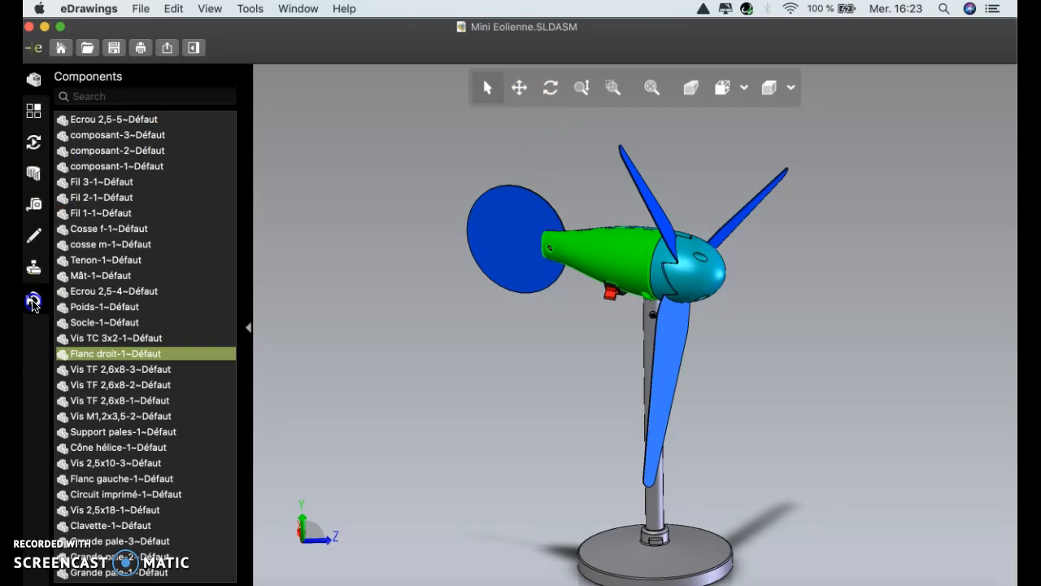
{"action": "left_click_drag", "start_coordinate": [561, 238], "coordinate": [404, 345]}
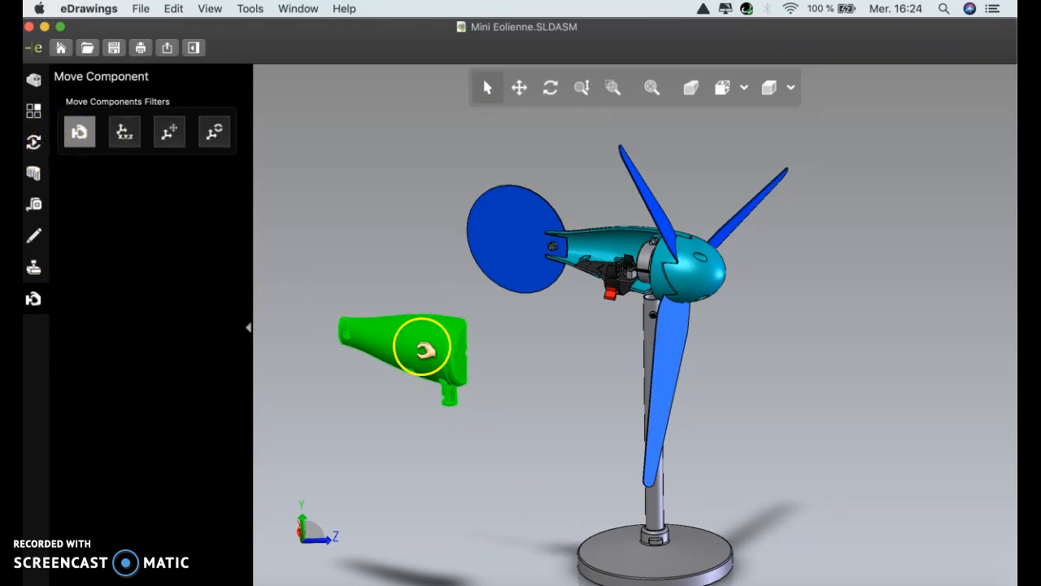
{"action": "right_click", "coordinate": [422, 349]}
{"action": "left_click", "coordinate": [447, 352]}
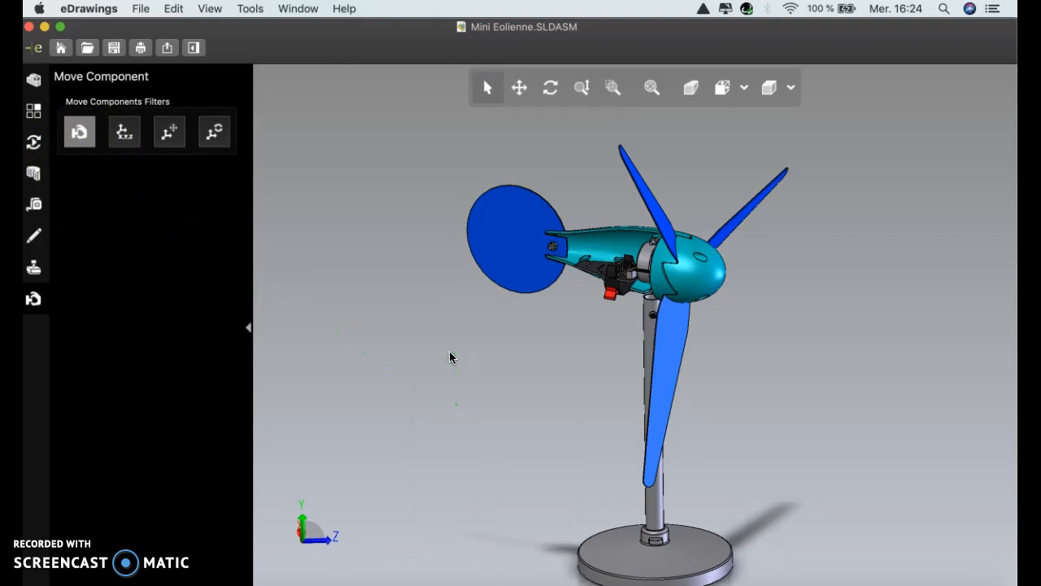
Inspect the exposed inside of the nacelle and look through the component list again.
{"action": "left_click", "coordinate": [550, 87]}
{"action": "left_click_drag", "start_coordinate": [594, 237], "coordinate": [668, 190]}
{"action": "left_click_drag", "start_coordinate": [647, 271], "coordinate": [600, 261]}
{"action": "left_click", "coordinate": [33, 80]}
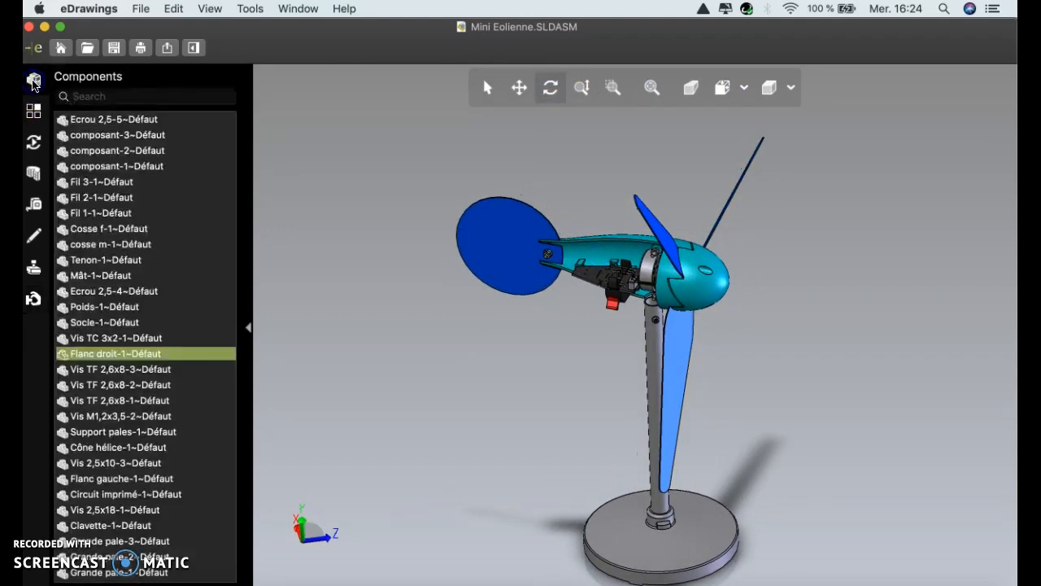
{"action": "scroll", "coordinate": [103, 335], "scroll_direction": "down", "scroll_amount": 3}
{"action": "scroll", "coordinate": [104, 336], "scroll_direction": "down", "scroll_amount": 5}
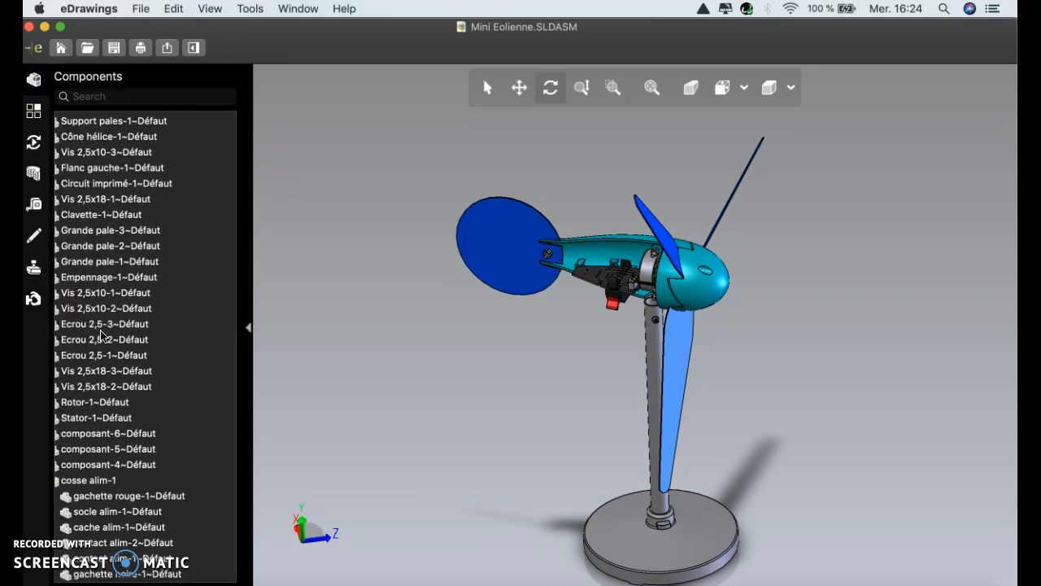
{"action": "scroll", "coordinate": [103, 336], "scroll_direction": "up", "scroll_amount": 8}
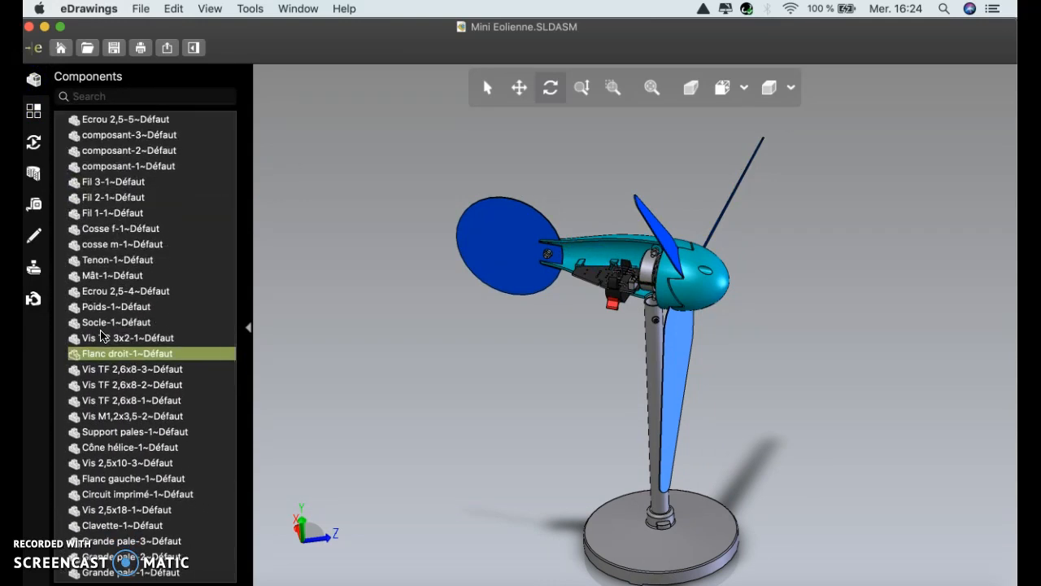